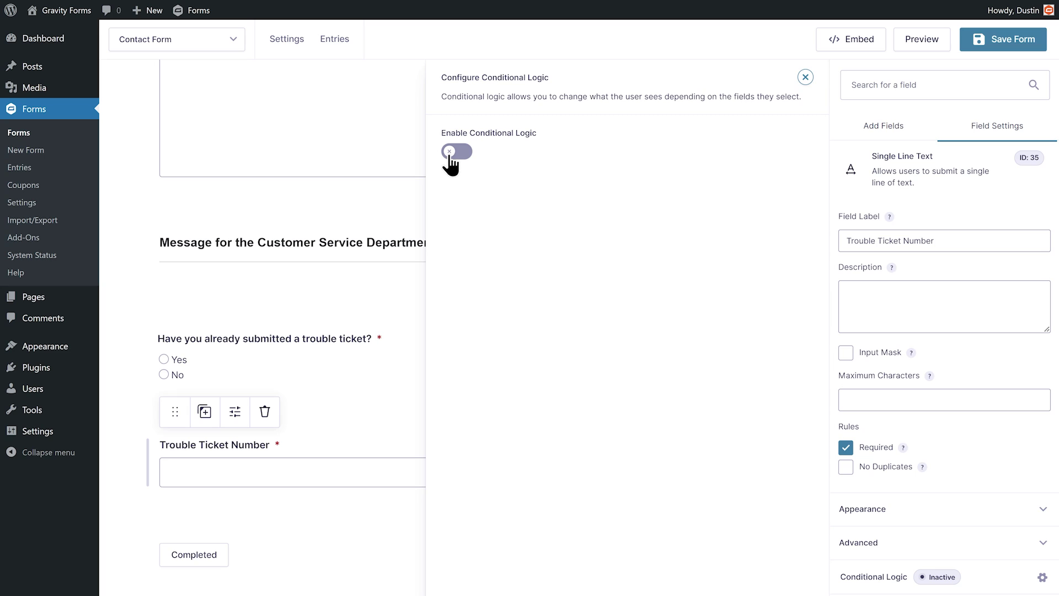
Enable conditional logic for the Trouble Ticket Number field and set its trouble-ticket question rule to Yes
{"action": "left_click", "coordinate": [450, 152]}
{"action": "left_click", "coordinate": [704, 226]}
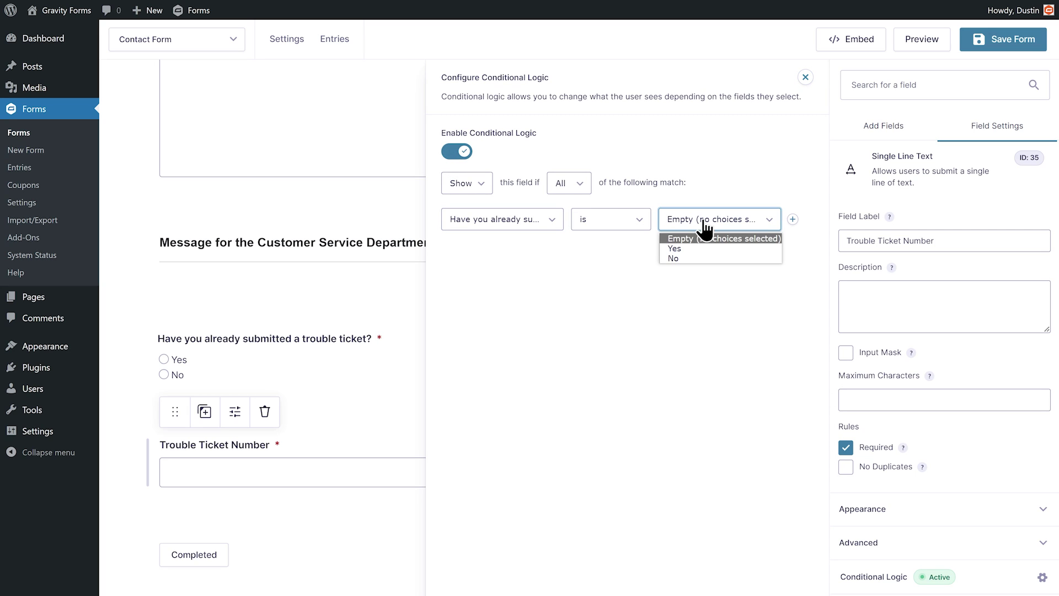
{"action": "left_click", "coordinate": [756, 251]}
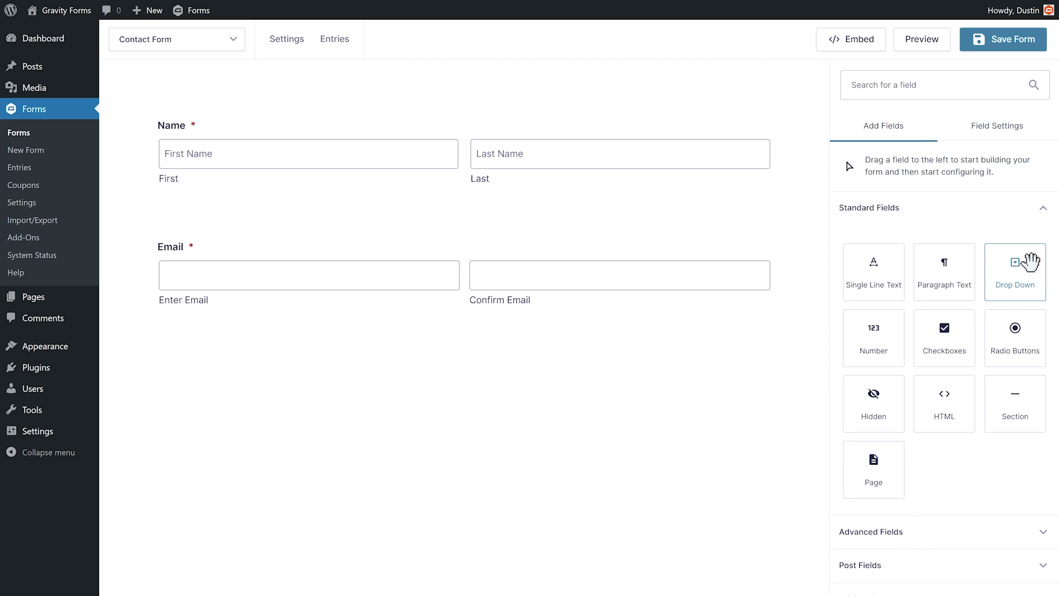
Add a Drop Down field to the contact form below the Email field
{"action": "left_click_drag", "start_coordinate": [1031, 262], "coordinate": [623, 330]}
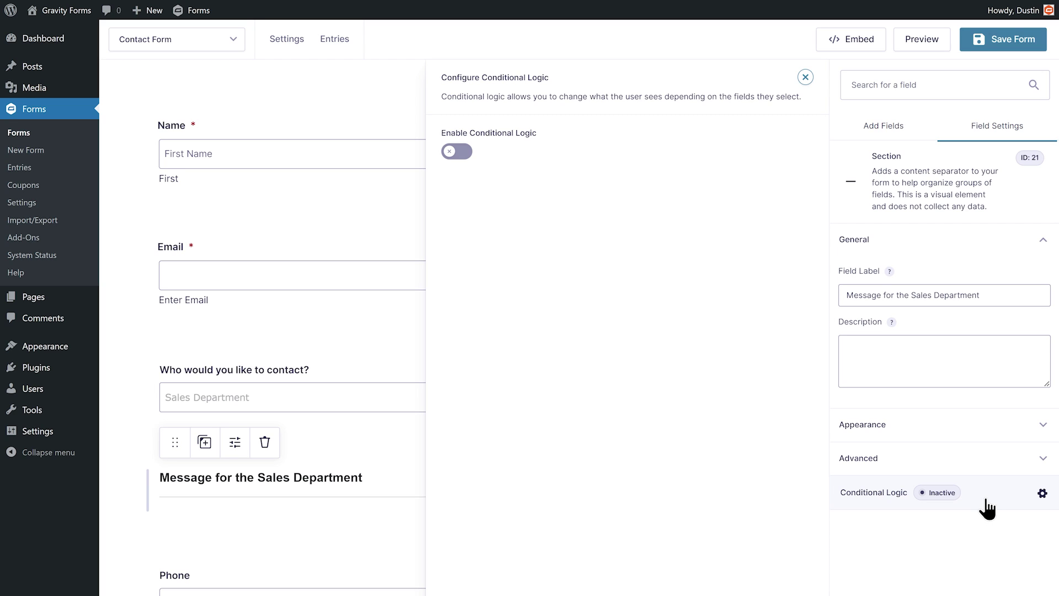
Enable conditional logic on the Sales Department section so it shows if "Who would you like to contact?" is Sales Department
{"action": "left_click", "coordinate": [453, 153]}
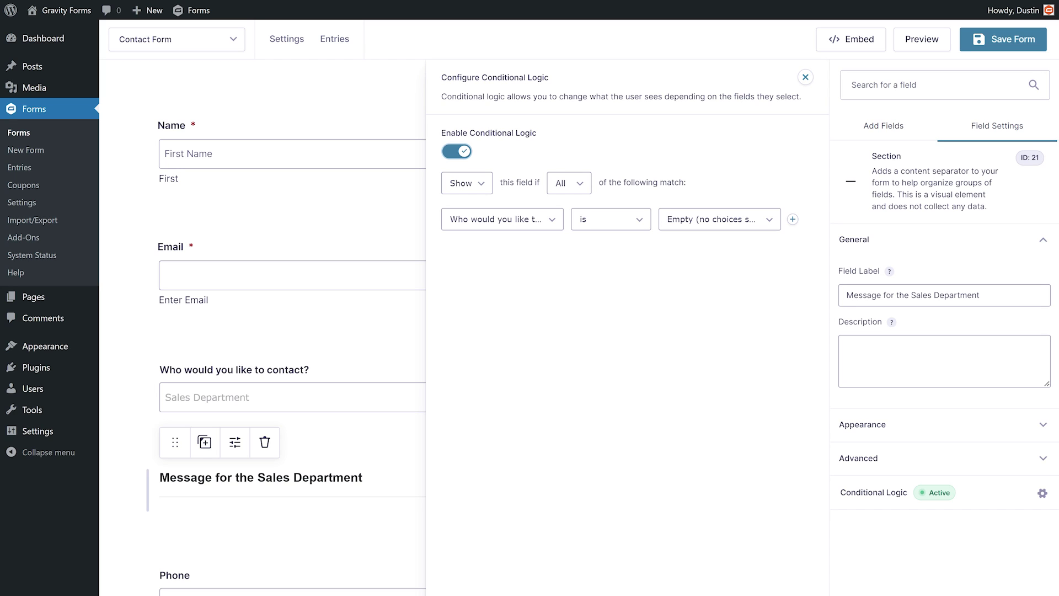
{"action": "left_click", "coordinate": [471, 187]}
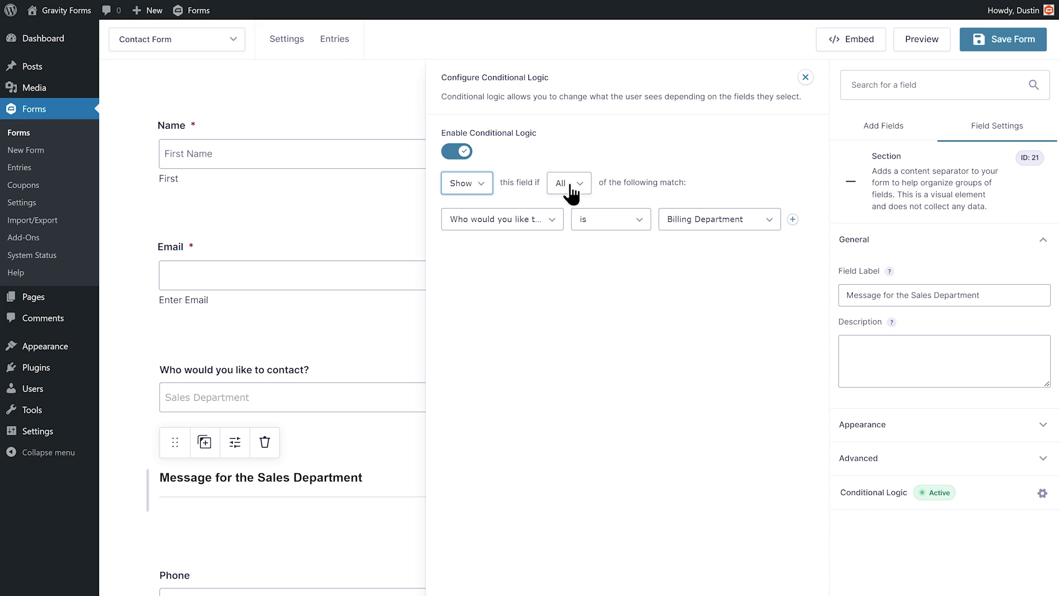
{"action": "left_click", "coordinate": [518, 220]}
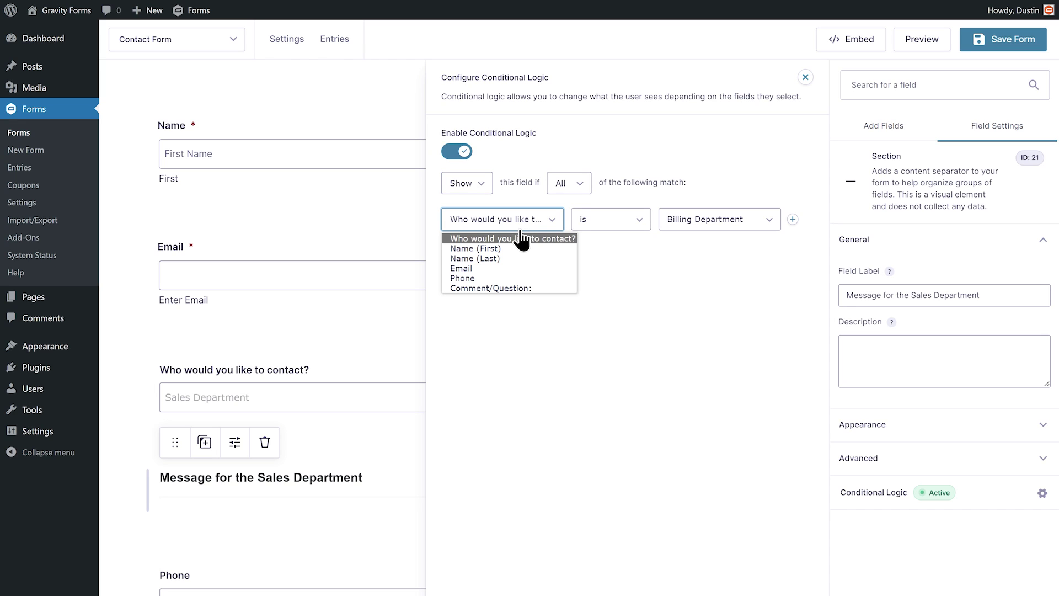
{"action": "left_click", "coordinate": [522, 238]}
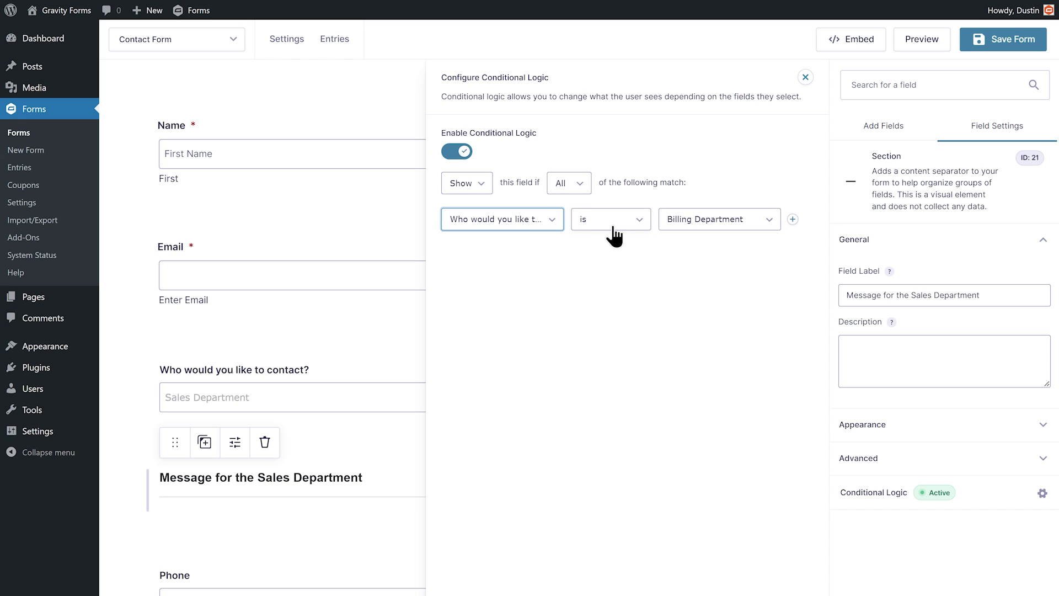
{"action": "left_click", "coordinate": [712, 221]}
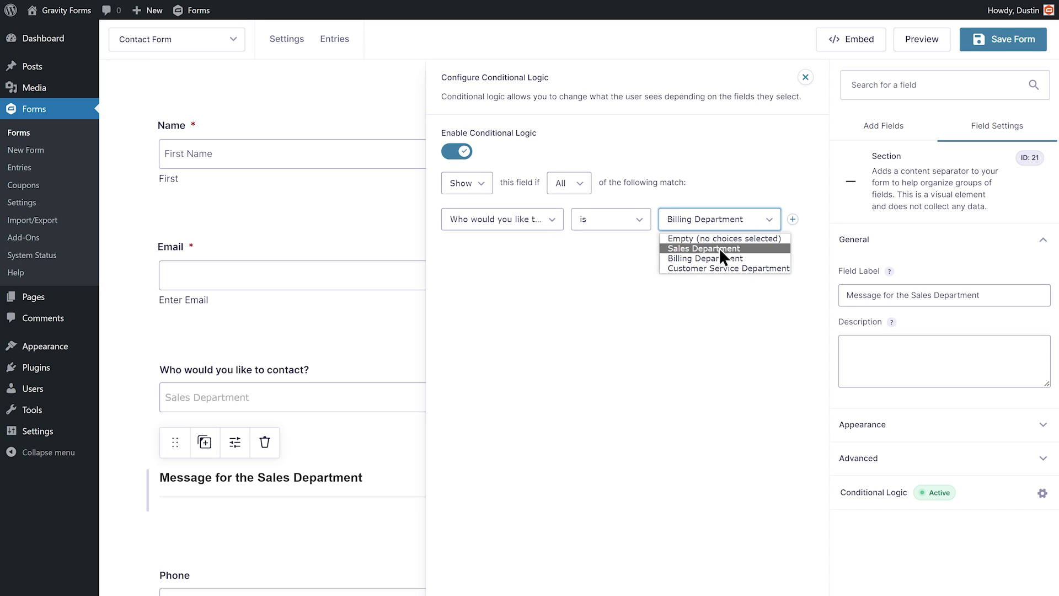
{"action": "left_click", "coordinate": [720, 247]}
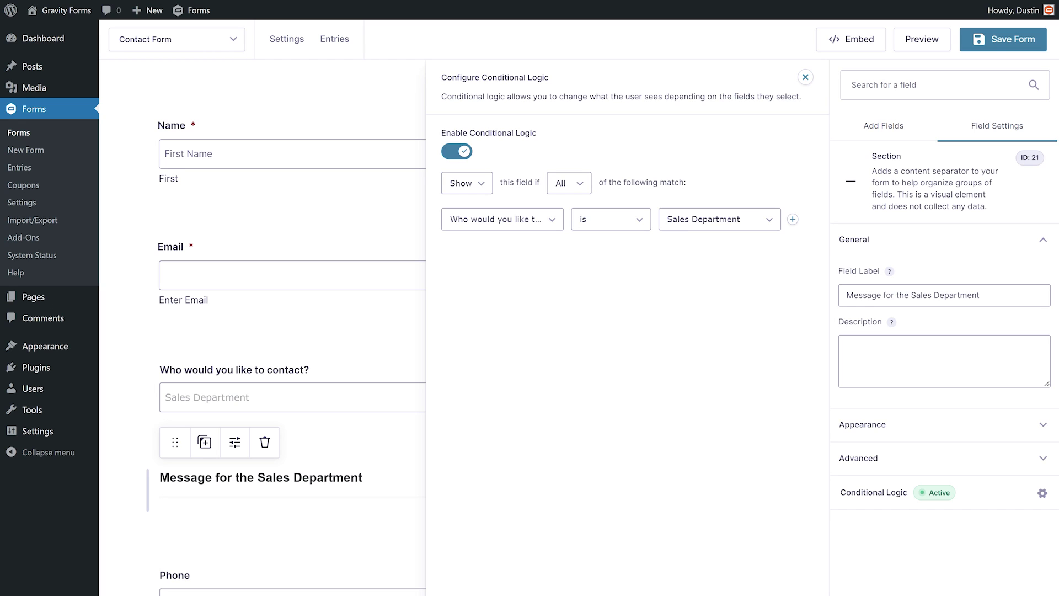
{"action": "left_click", "coordinate": [806, 379]}
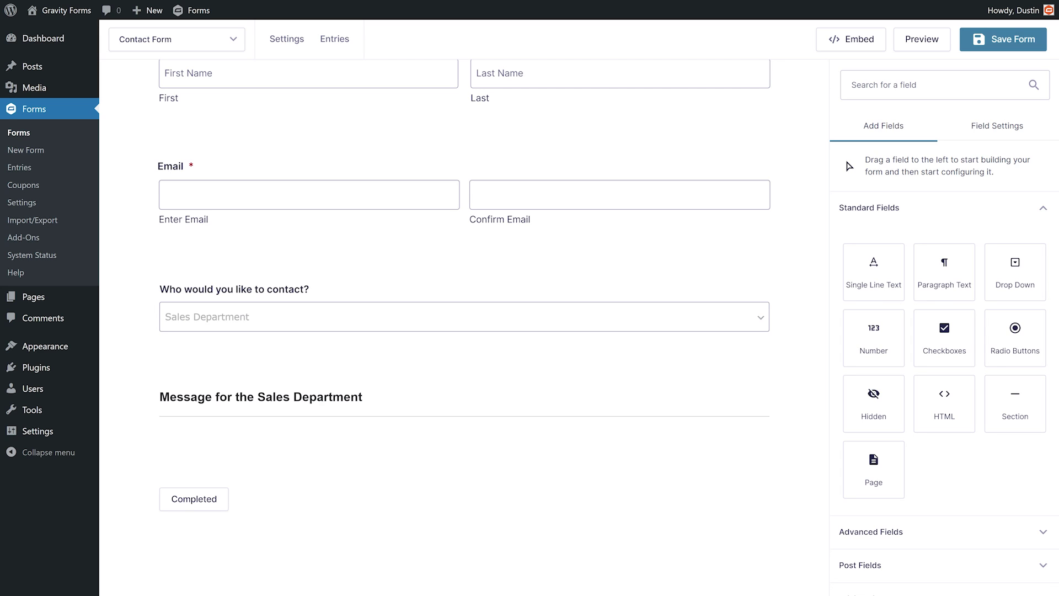
Add a Single Line Text field and a Paragraph Text field beneath the Sales Department section
{"action": "left_click_drag", "start_coordinate": [856, 274], "coordinate": [700, 461]}
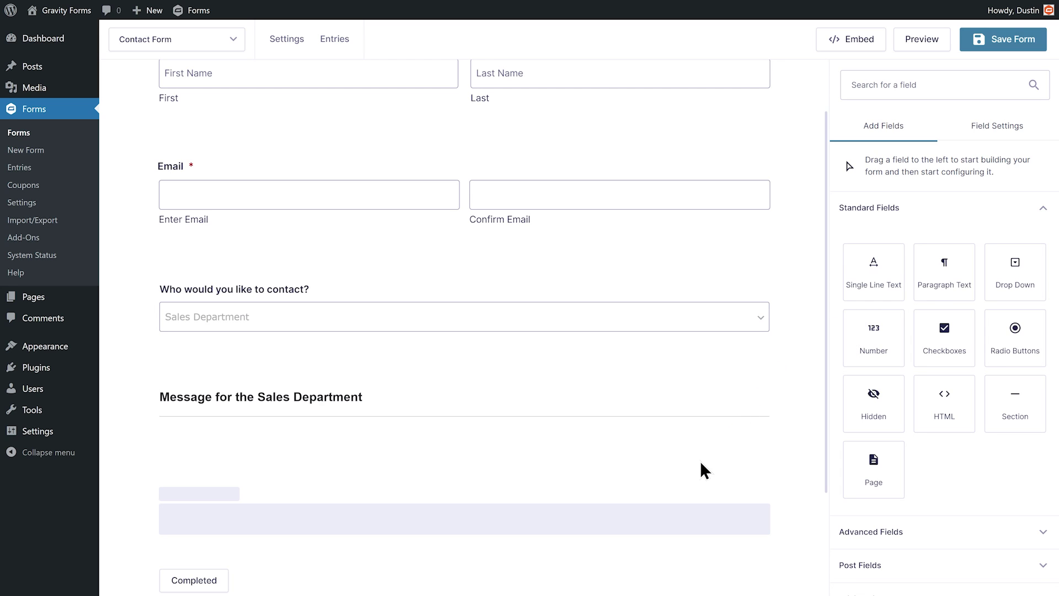
{"action": "scroll", "coordinate": [700, 461], "scroll_direction": "down", "scroll_amount": 3}
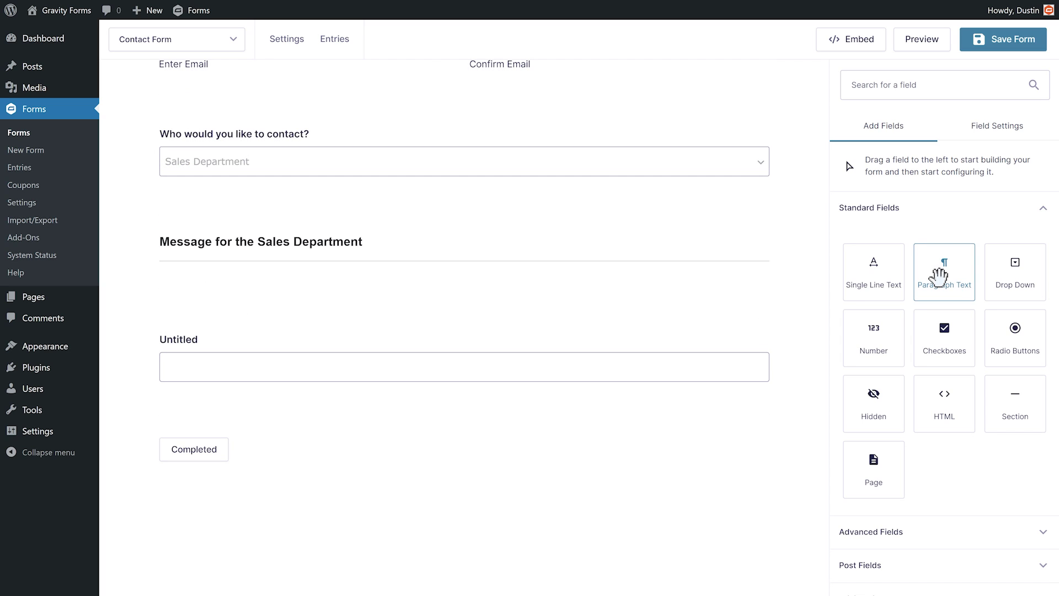
{"action": "left_click_drag", "start_coordinate": [940, 276], "coordinate": [713, 423]}
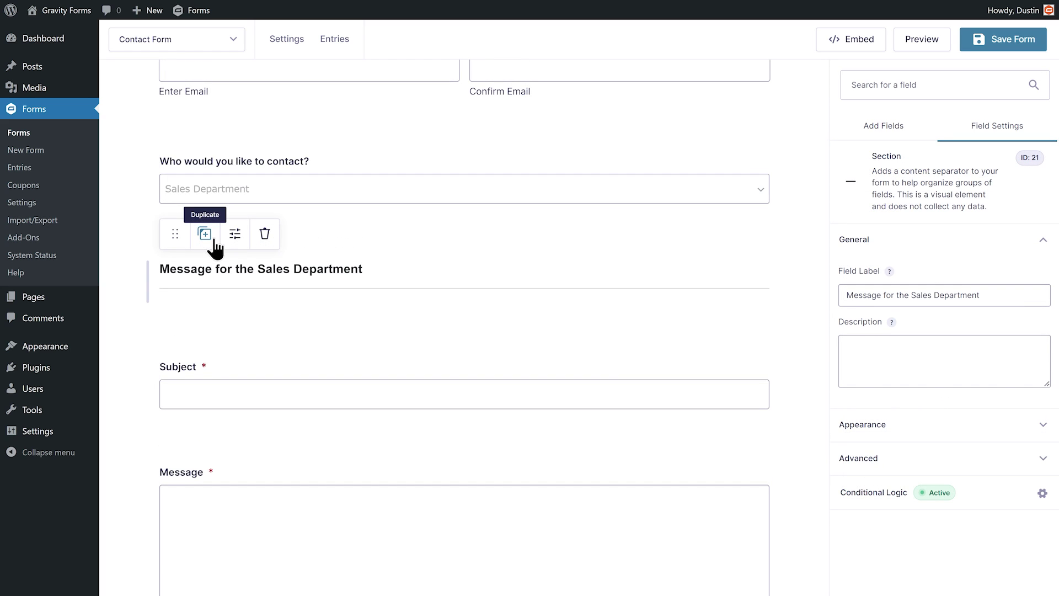
Duplicate the "Message for the Sales Department" section and move the copy below the Message field
{"action": "left_click", "coordinate": [213, 242]}
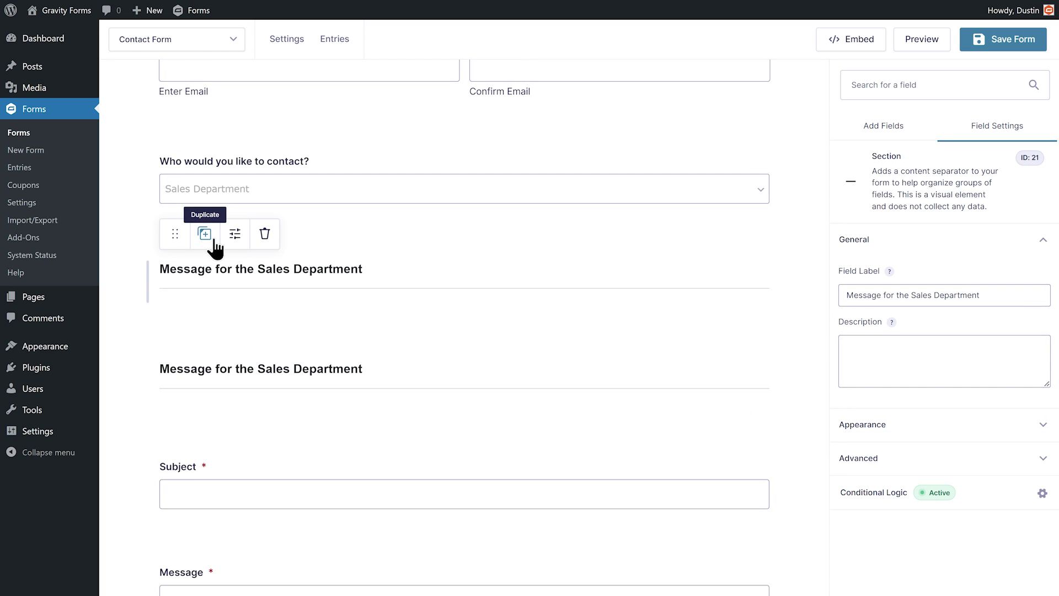
{"action": "left_click_drag", "start_coordinate": [173, 334], "coordinate": [181, 417]}
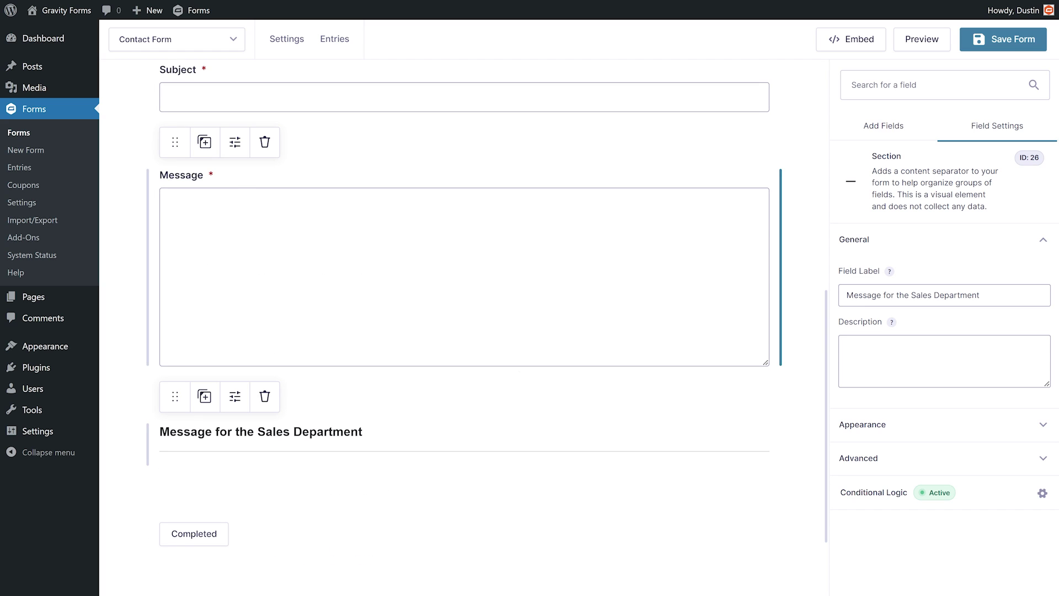
Relabel the duplicated section "Message for the Billing Department" and set its conditional logic value to Billing Department
{"action": "double_click", "coordinate": [920, 295]}
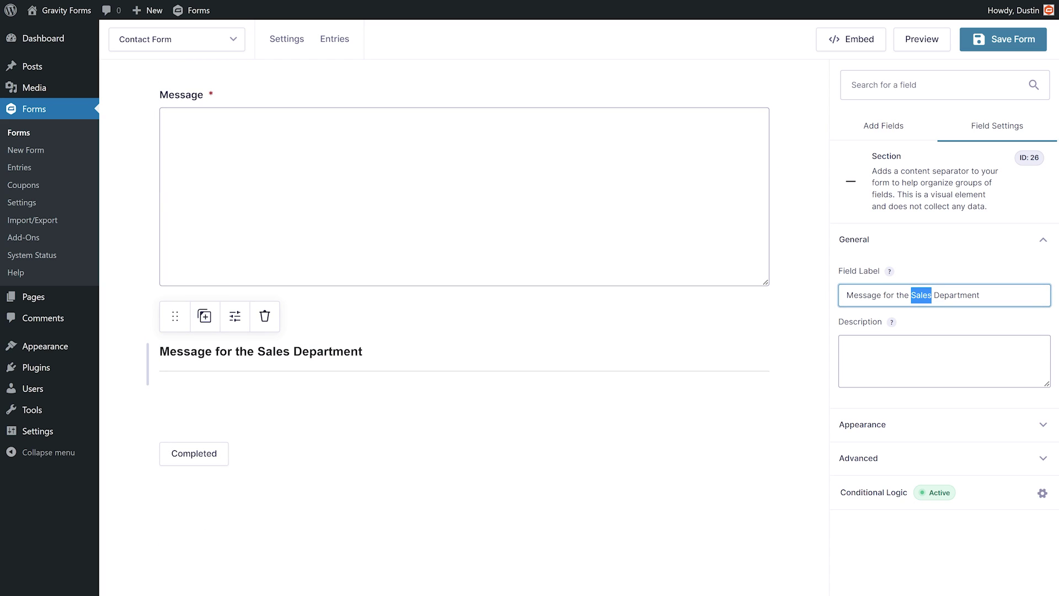
{"action": "type", "text": "Billing"}
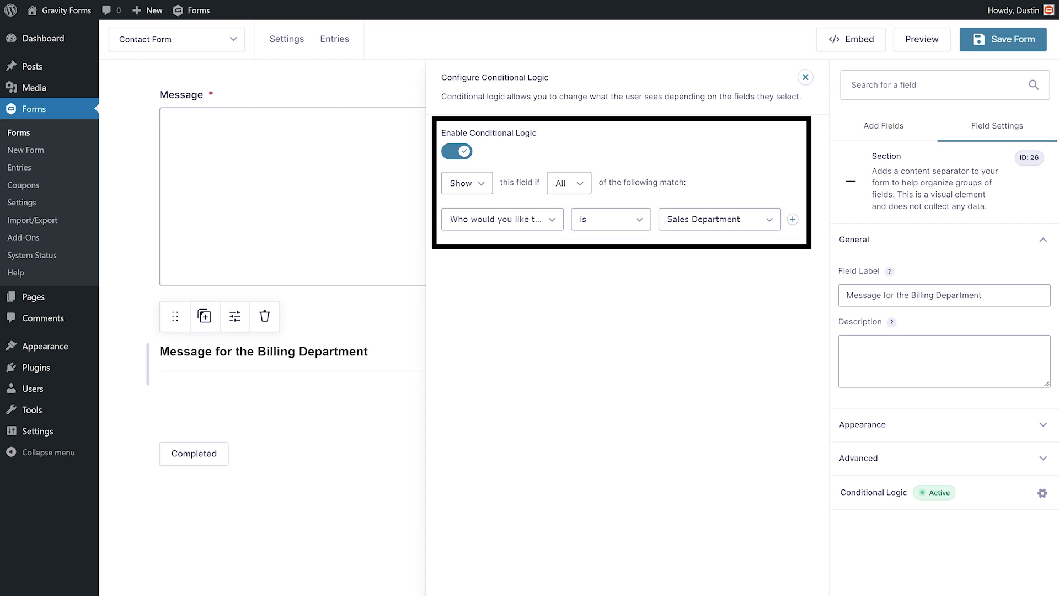
{"action": "left_click", "coordinate": [713, 220]}
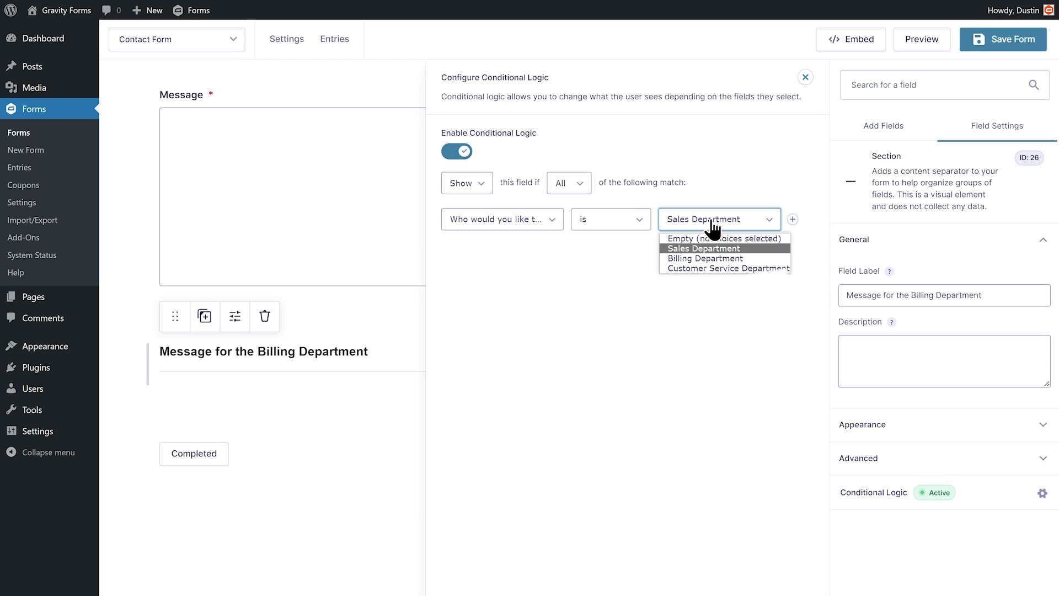
{"action": "left_click", "coordinate": [733, 258]}
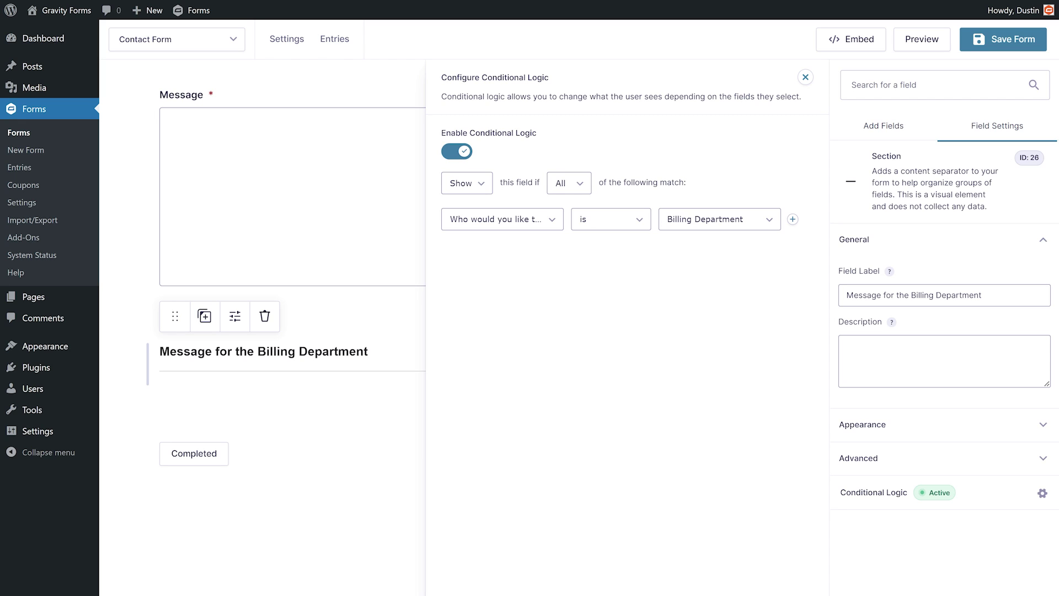
Add a Single Line Text field and a Paragraph Text field beneath the Billing Department section
{"action": "left_click", "coordinate": [883, 126]}
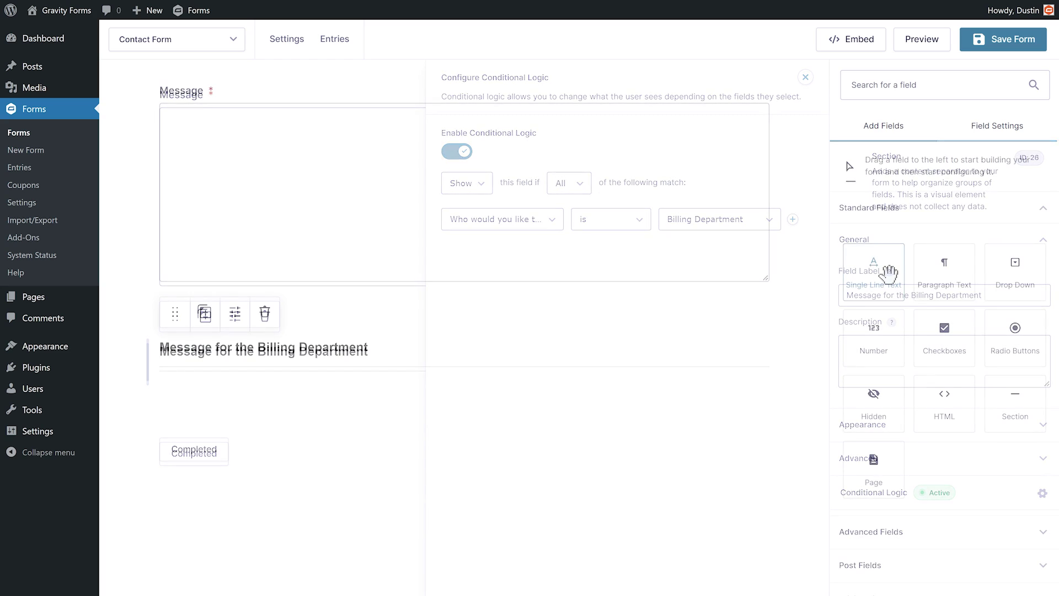
{"action": "left_click_drag", "start_coordinate": [886, 272], "coordinate": [651, 415]}
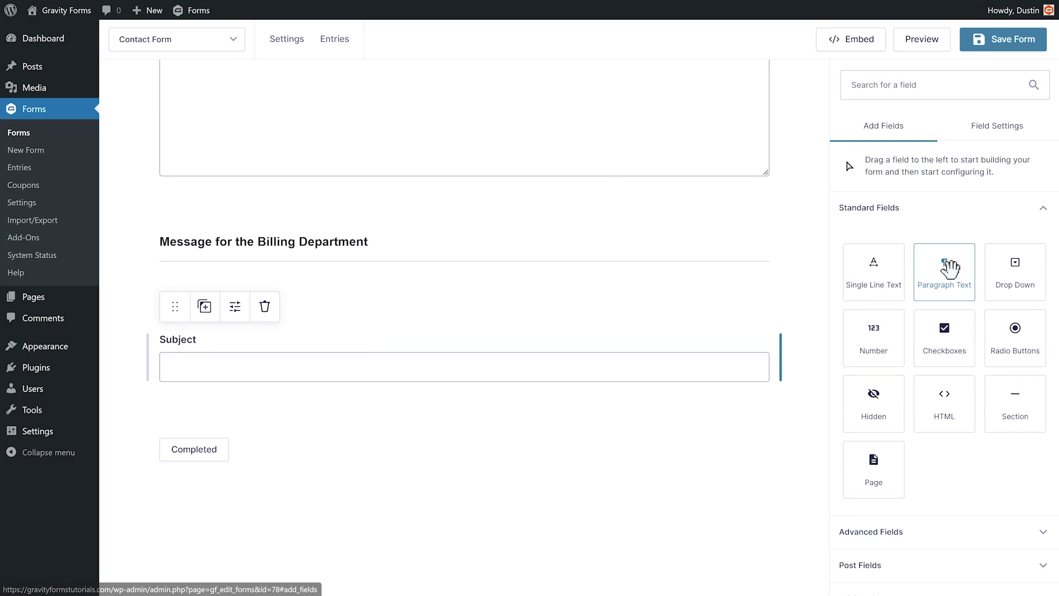
{"action": "left_click_drag", "start_coordinate": [949, 268], "coordinate": [704, 406]}
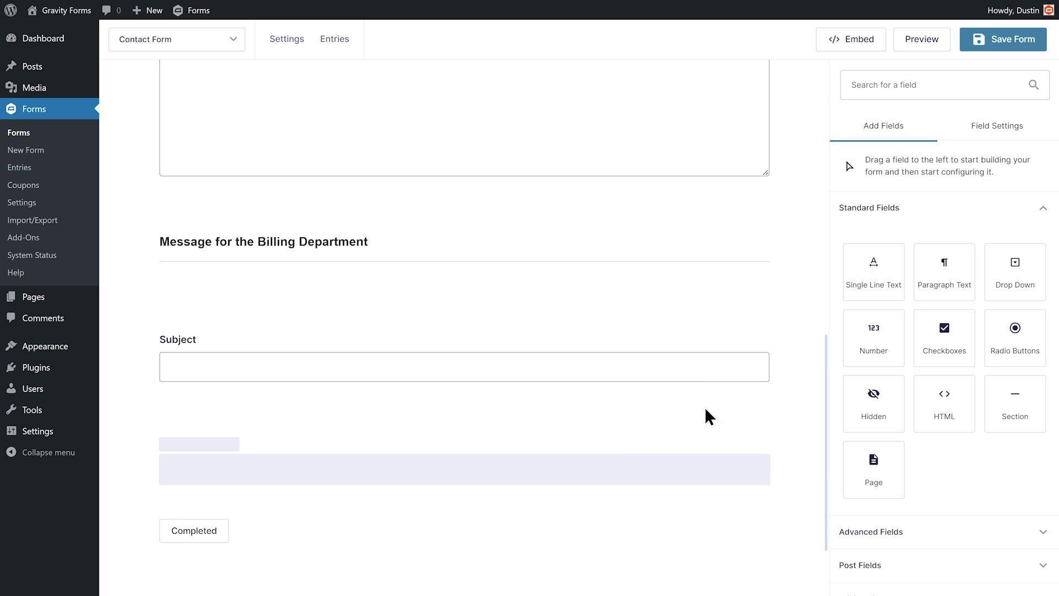
Add a Single Line Text field above the billing Subject field and label it "Account Number"
{"action": "left_click_drag", "start_coordinate": [875, 266], "coordinate": [688, 175]}
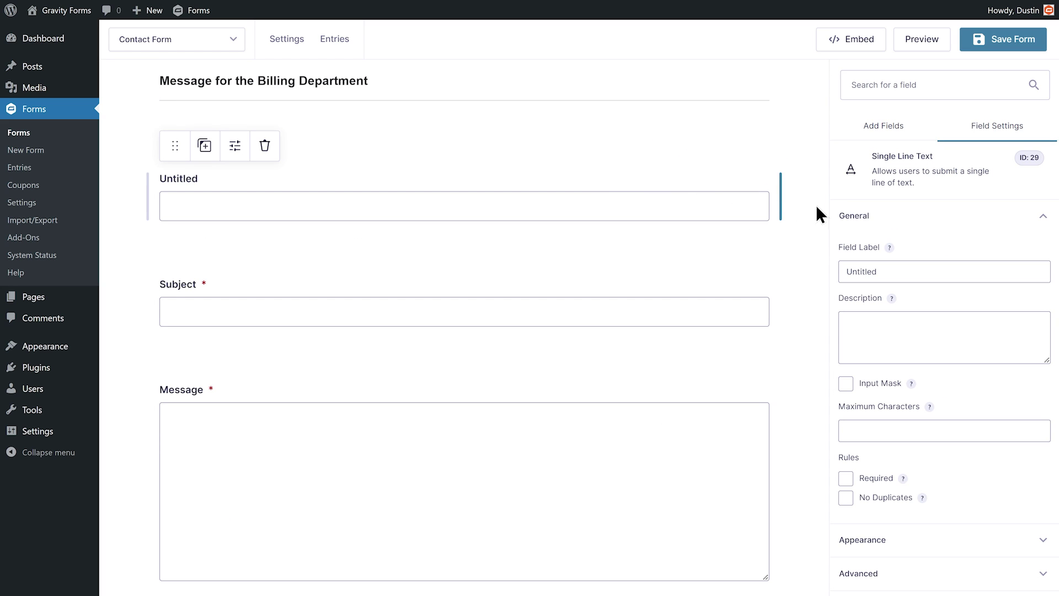
{"action": "left_click", "coordinate": [907, 267]}
{"action": "double_click", "coordinate": [889, 267]}
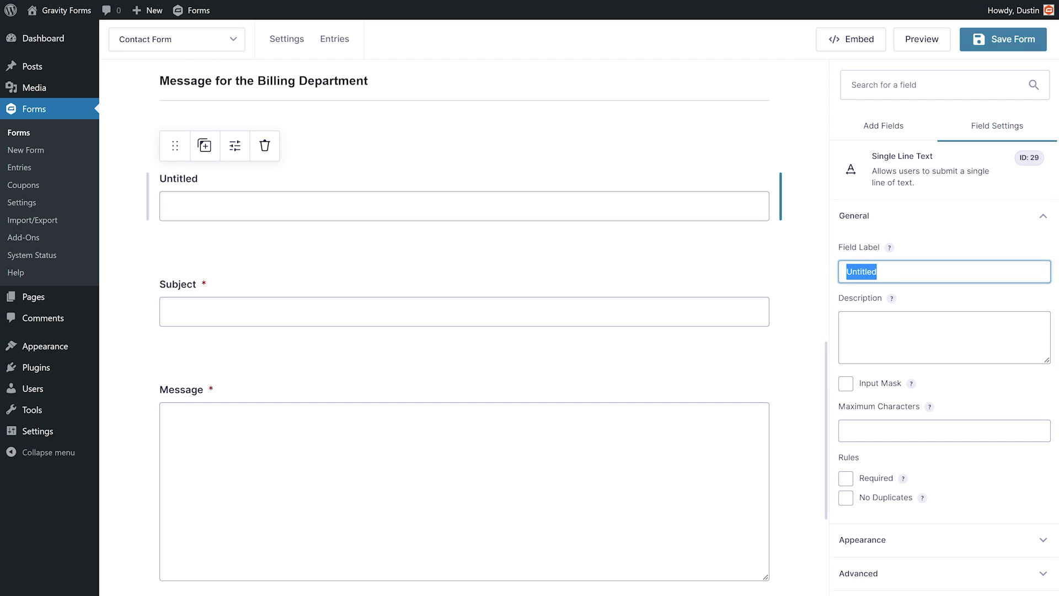
{"action": "type", "text": "Account Number"}
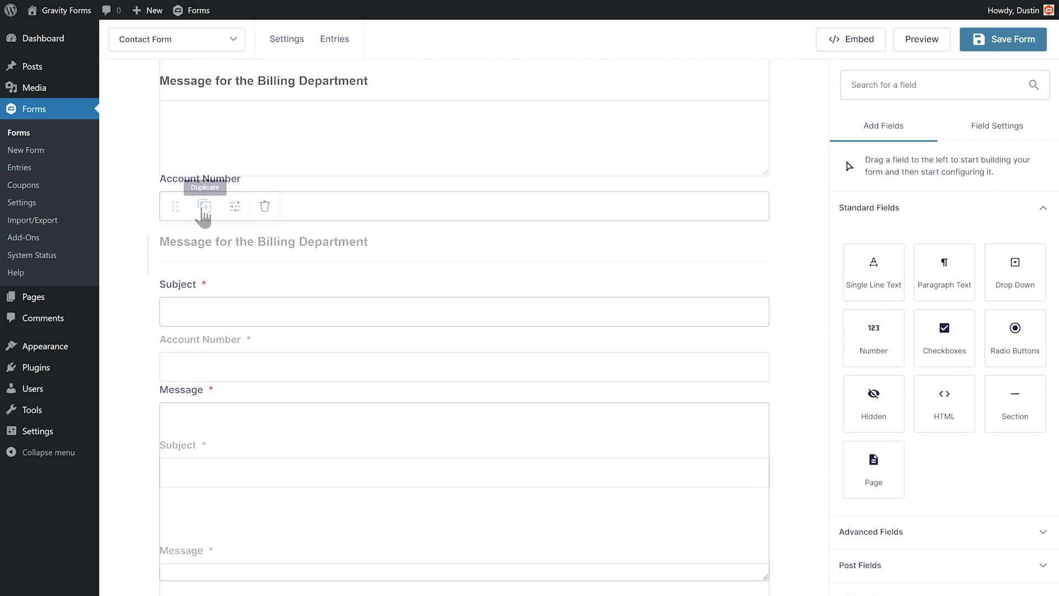
Duplicate the Billing Department section and label the copy "Message for the Customer Service Department"
{"action": "left_click", "coordinate": [204, 207]}
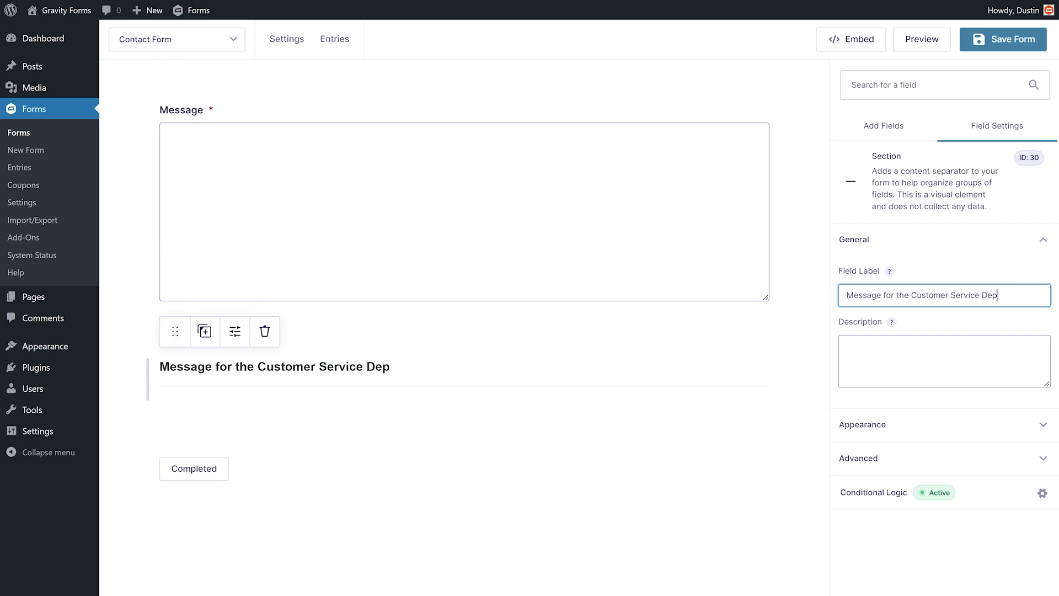
{"action": "type", "text": "artment"}
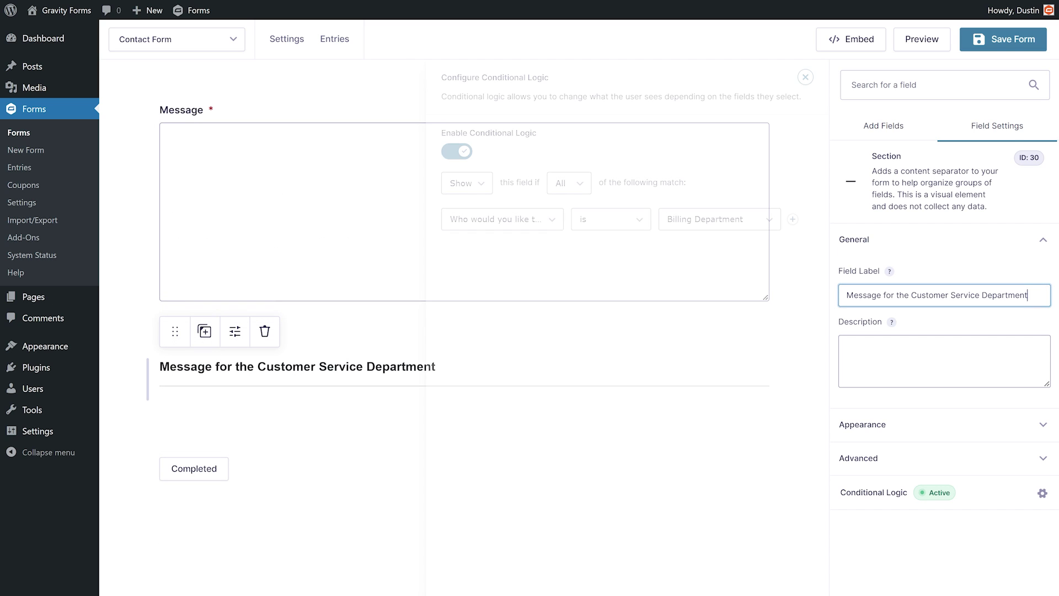
Set the Customer Service section's conditional logic value to Customer Service Department
{"action": "left_click", "coordinate": [760, 227]}
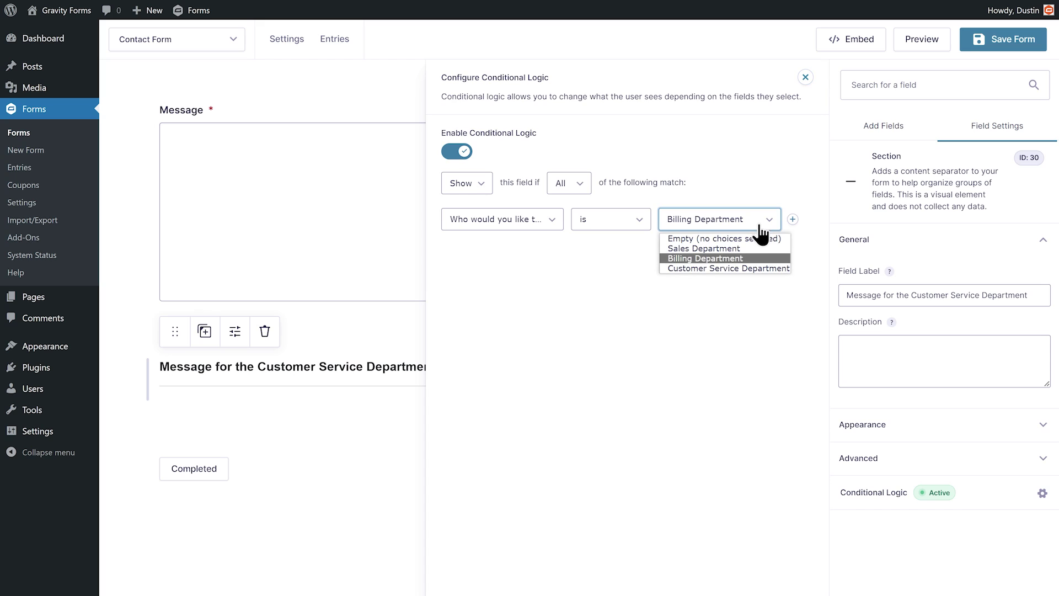
{"action": "left_click", "coordinate": [753, 269]}
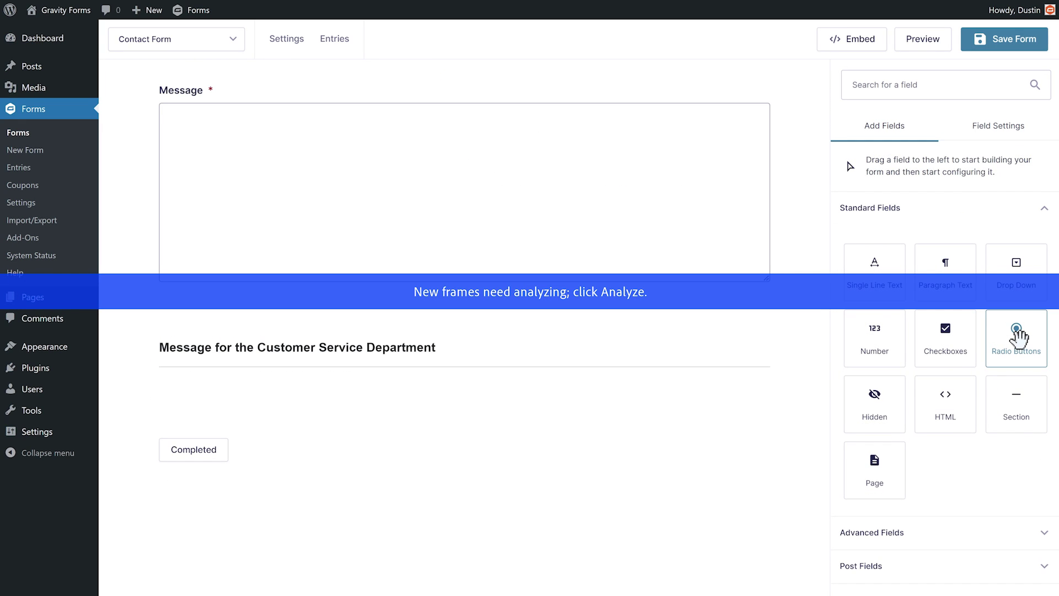
Add a Radio Buttons field and a Single Line Text field beneath the Customer Service Department section
{"action": "left_click_drag", "start_coordinate": [1016, 331], "coordinate": [769, 408]}
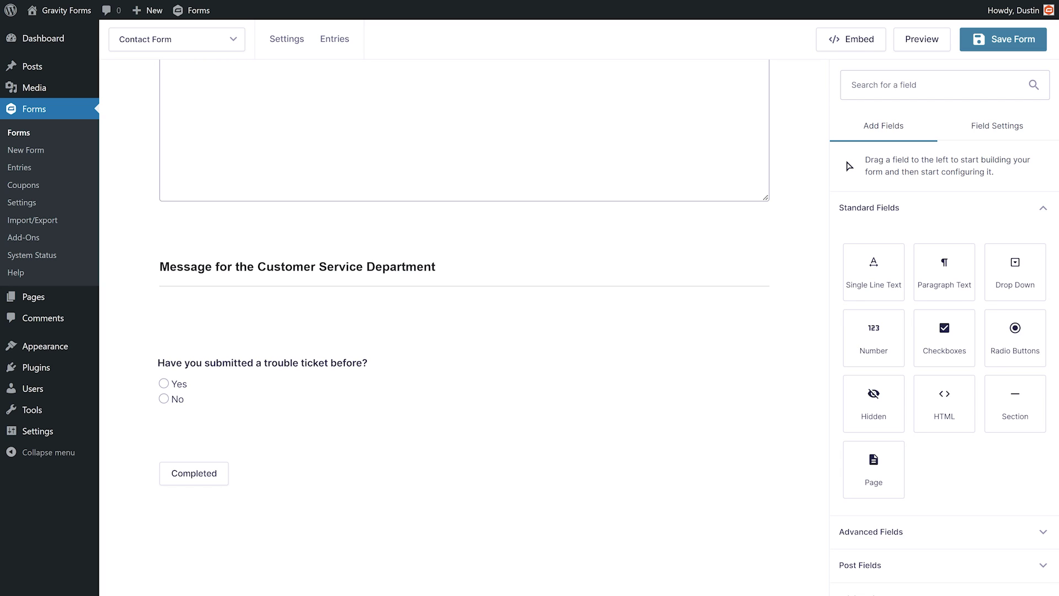
{"action": "left_click_drag", "start_coordinate": [871, 269], "coordinate": [647, 403]}
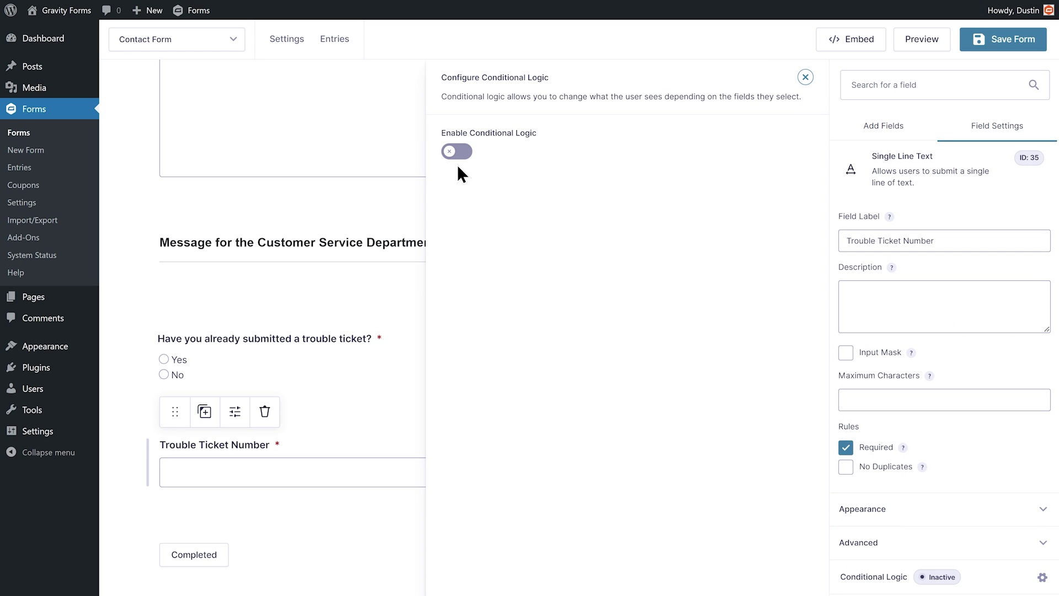
Enable conditional logic on the Trouble Ticket Number field, set to Show if All of the rules match
{"action": "left_click", "coordinate": [449, 152]}
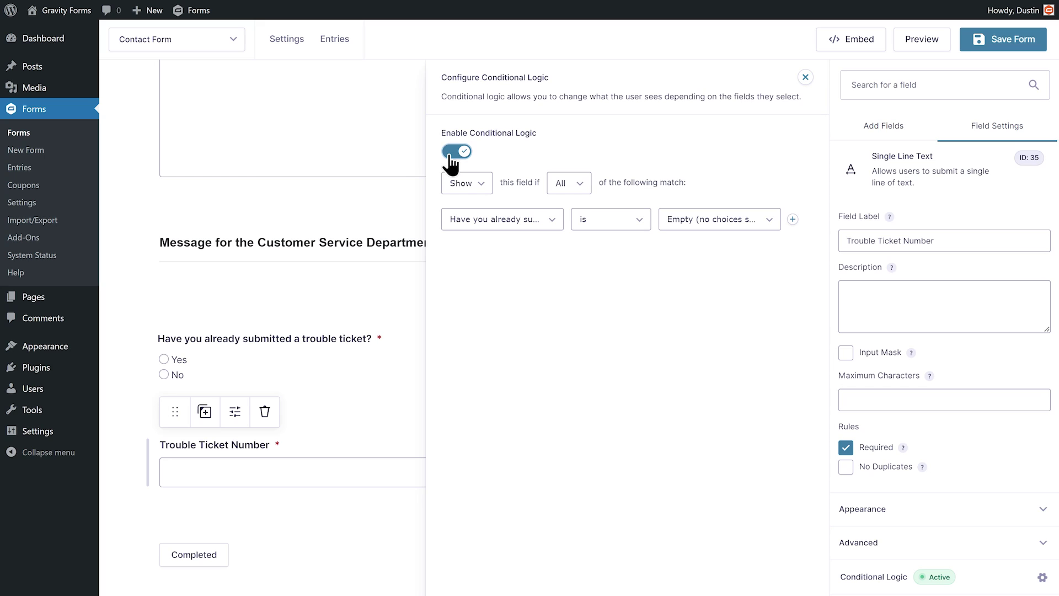
{"action": "left_click", "coordinate": [484, 189]}
{"action": "left_click", "coordinate": [486, 199]}
{"action": "left_click", "coordinate": [579, 190]}
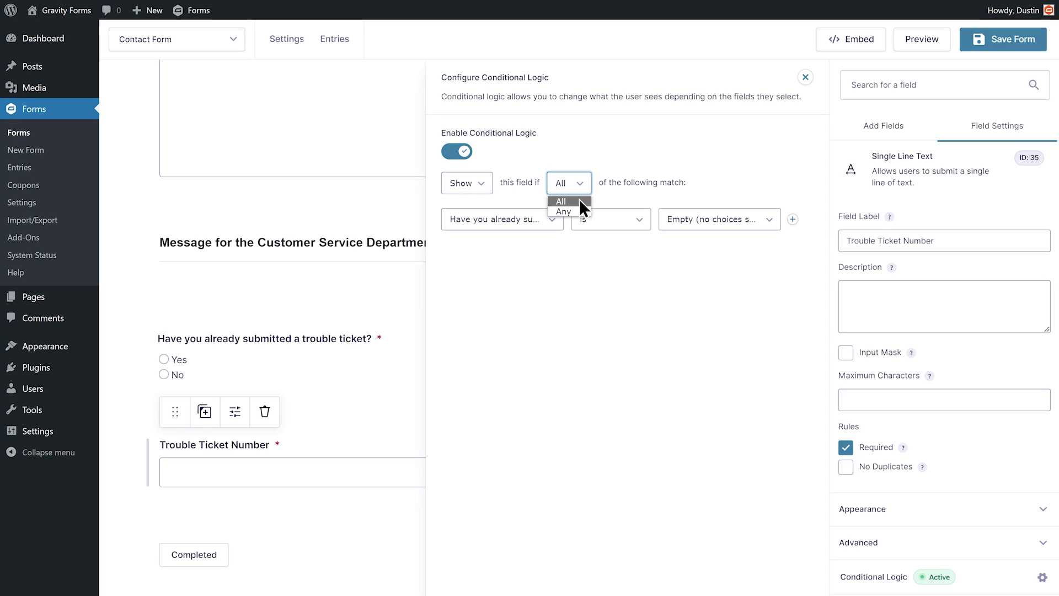
{"action": "left_click", "coordinate": [579, 202]}
Set the Trouble Ticket Number field's rule to "Have you already submitted a trouble ticket?" is Yes
{"action": "left_click", "coordinate": [547, 226]}
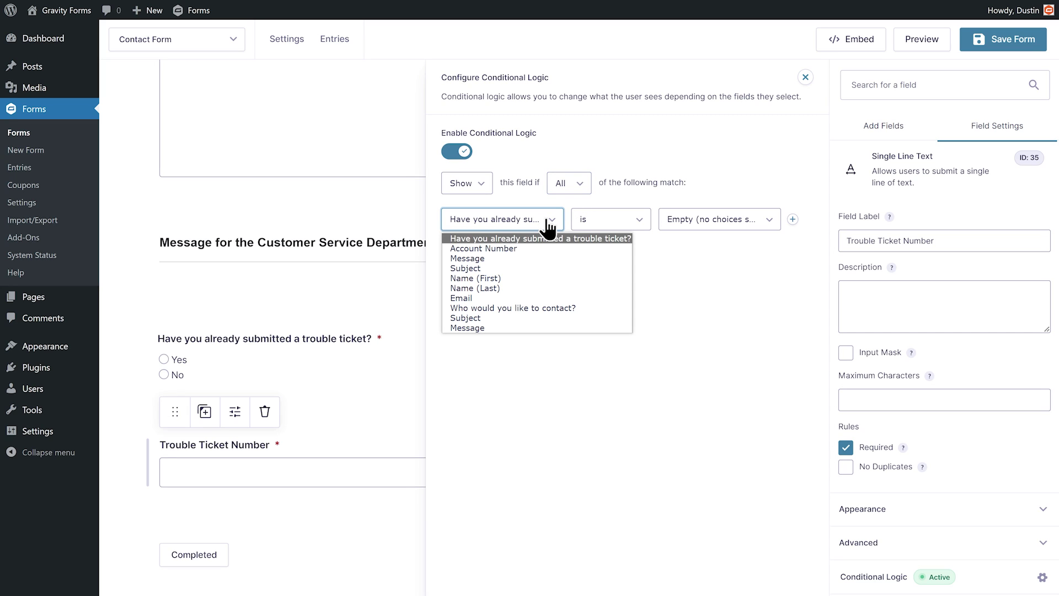
{"action": "left_click", "coordinate": [561, 239]}
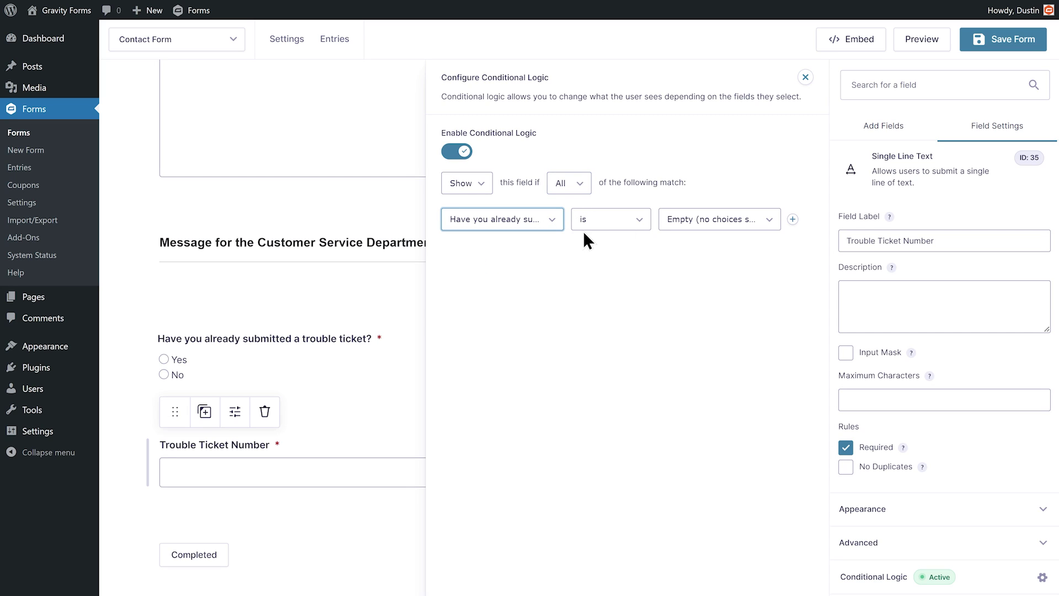
{"action": "left_click", "coordinate": [705, 226]}
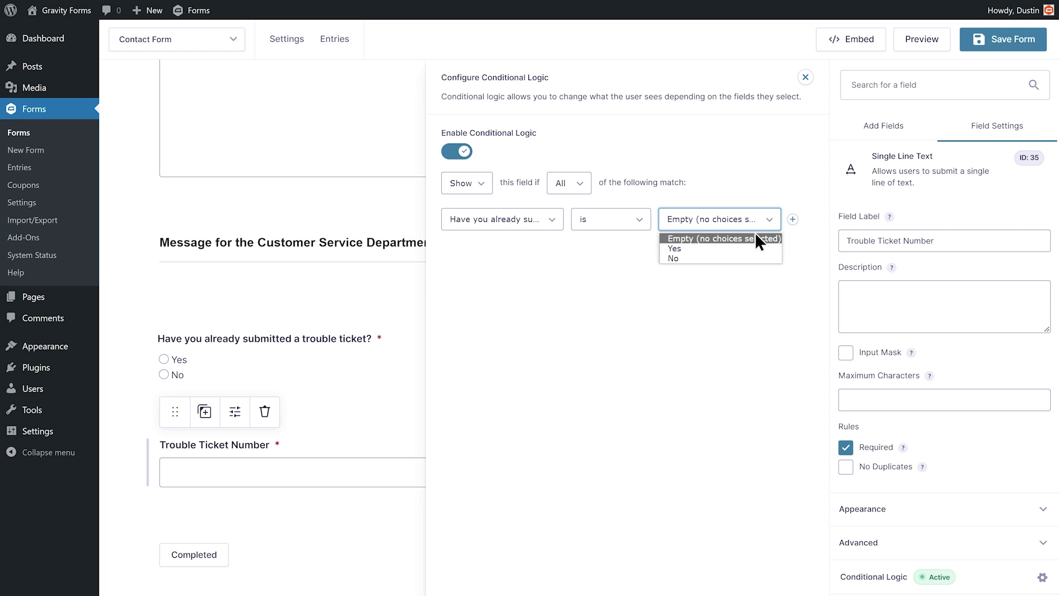
{"action": "left_click", "coordinate": [756, 249]}
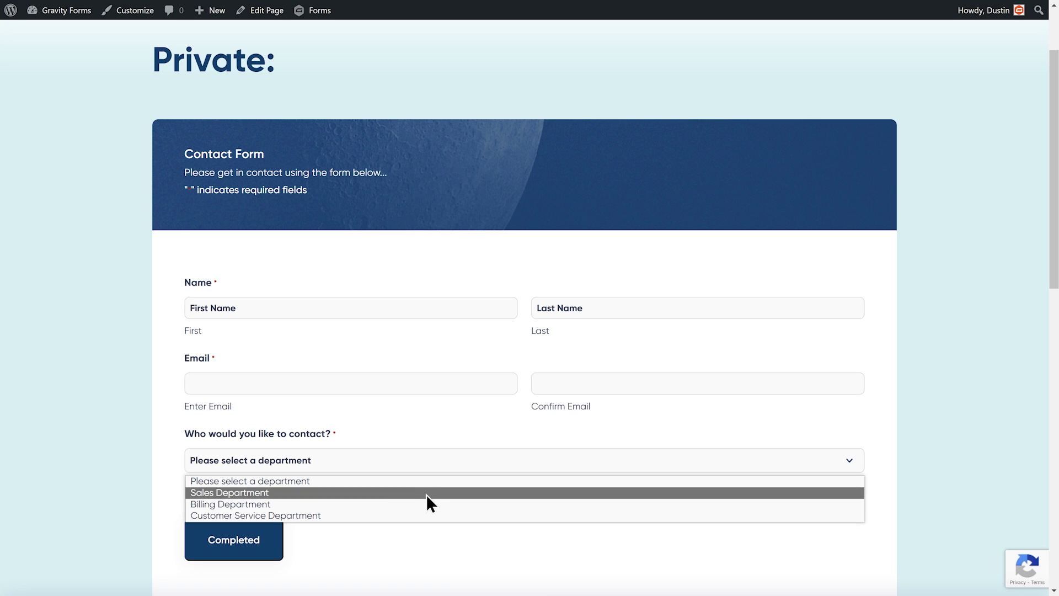
Test the published contact form by choosing Sales Department and Billing Department as the contact
{"action": "left_click", "coordinate": [426, 494]}
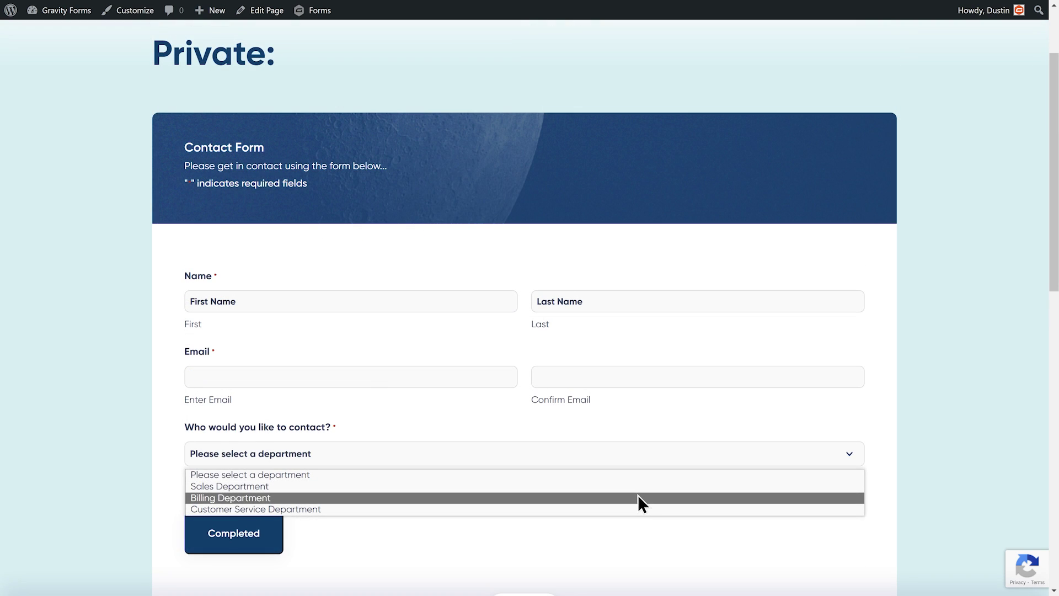
{"action": "left_click", "coordinate": [639, 497]}
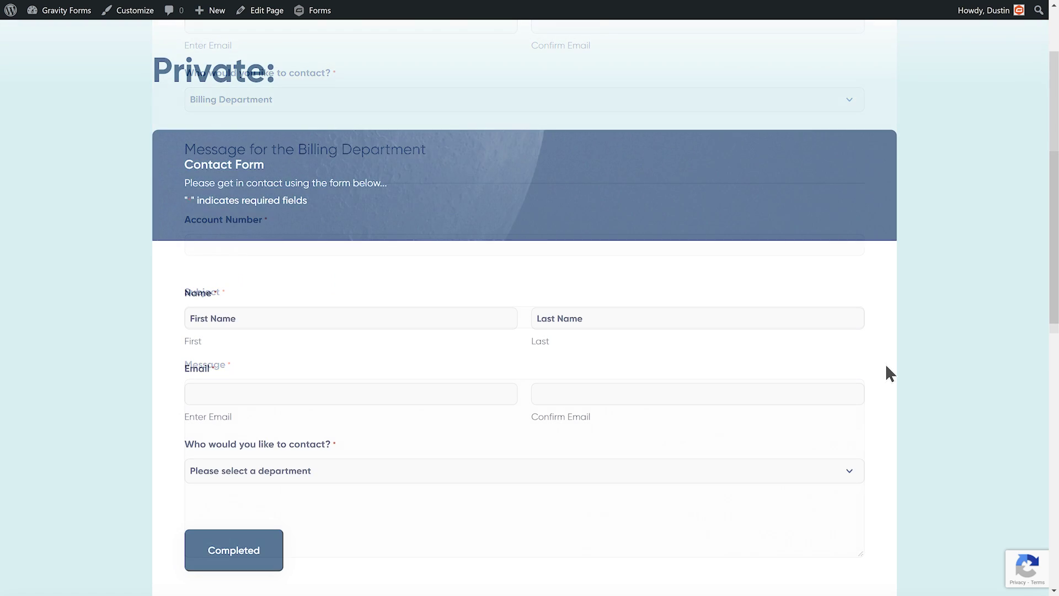
Test the Customer Service Department choice on the published form, answering the trouble ticket question with Yes and with No
{"action": "left_click", "coordinate": [818, 480]}
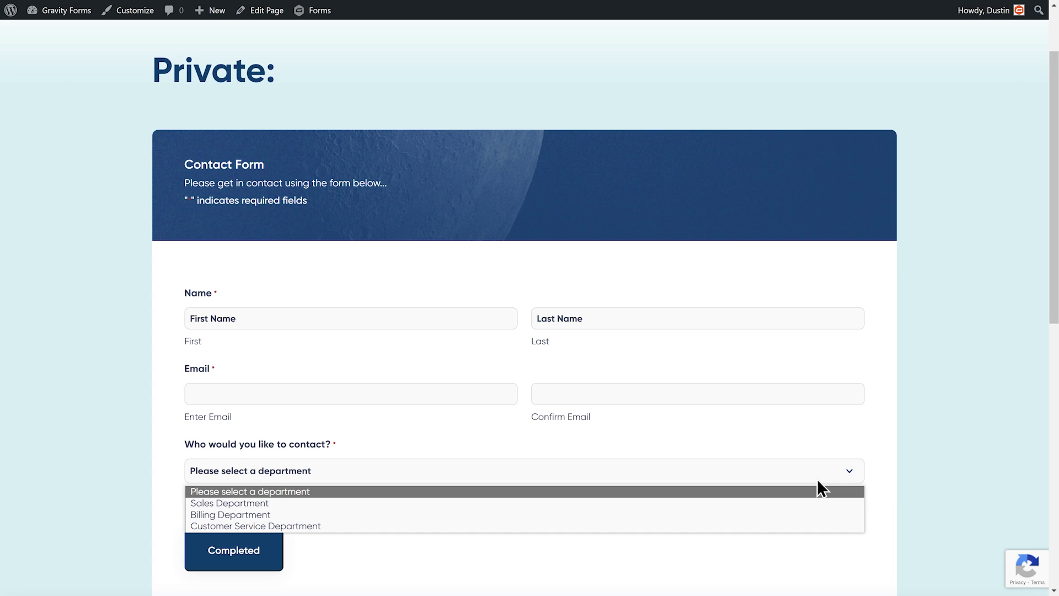
{"action": "left_click", "coordinate": [782, 526]}
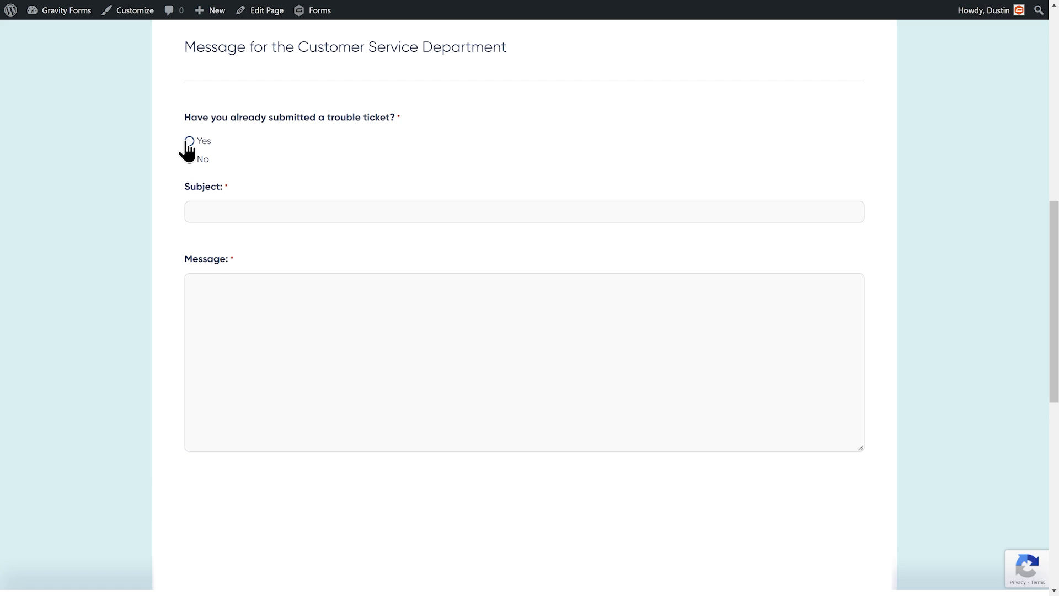
{"action": "left_click", "coordinate": [188, 142]}
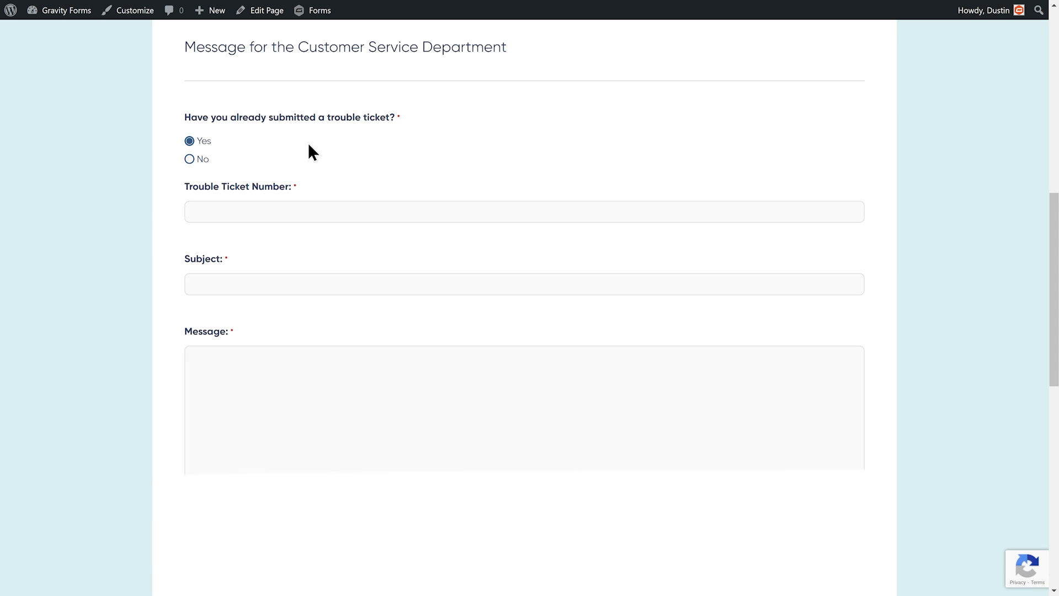
{"action": "left_click", "coordinate": [188, 159]}
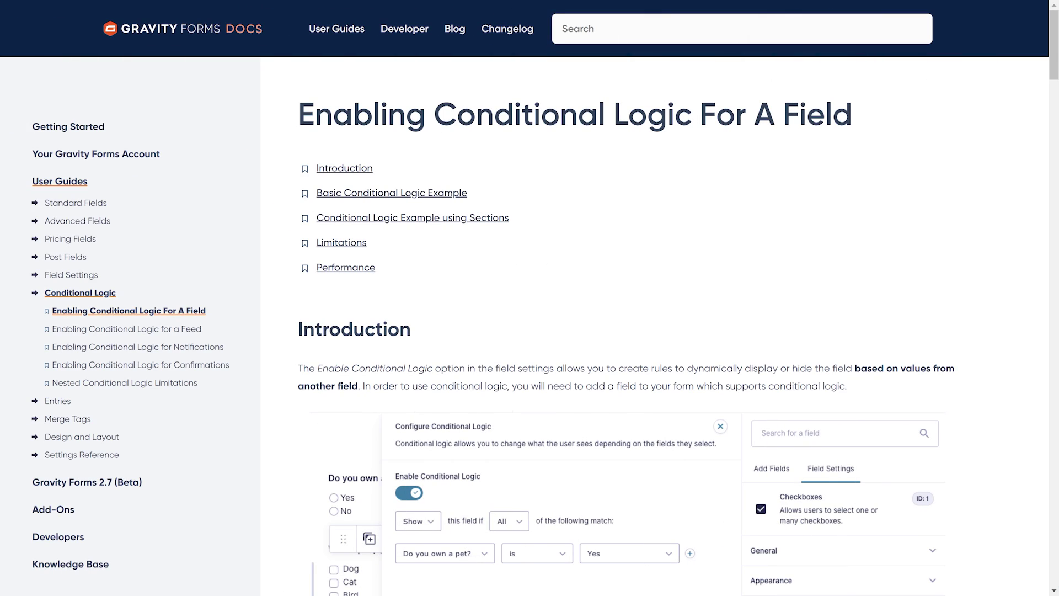
Read the introduction of the "Enabling Conditional Logic For A Field" guide in the Gravity Forms documentation
{"action": "scroll", "coordinate": [529, 298], "scroll_direction": "down", "scroll_amount": 1}
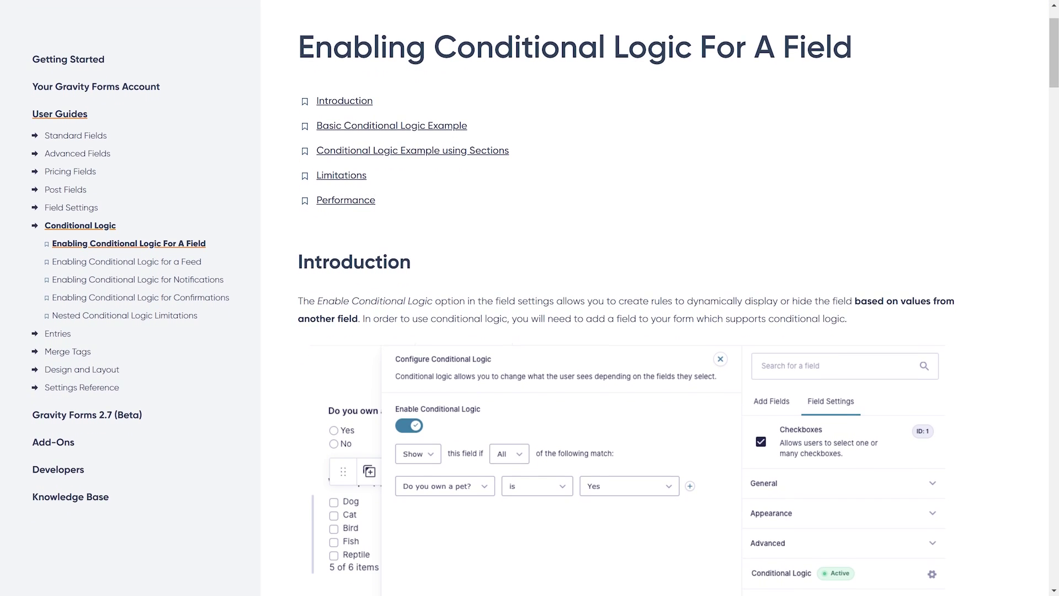
{"action": "scroll", "coordinate": [529, 298], "scroll_direction": "down", "scroll_amount": 2}
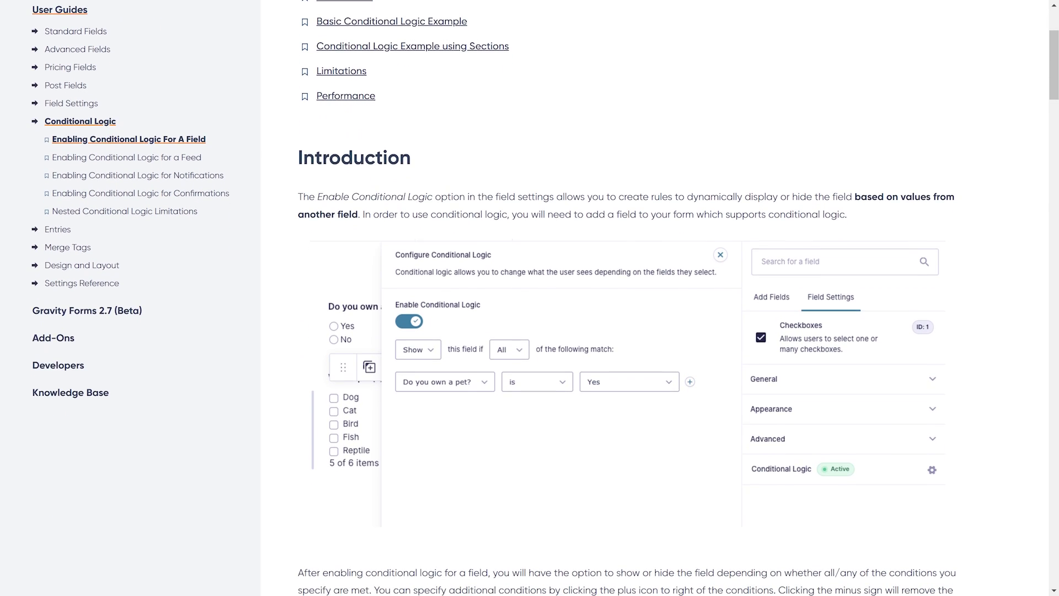
{"action": "scroll", "coordinate": [530, 298], "scroll_direction": "down", "scroll_amount": 3}
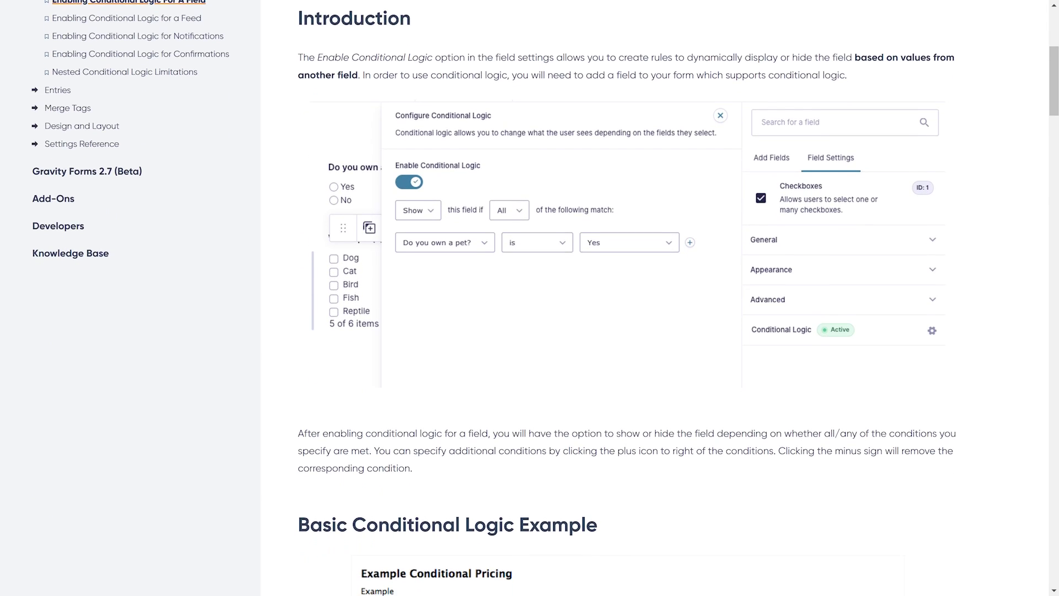